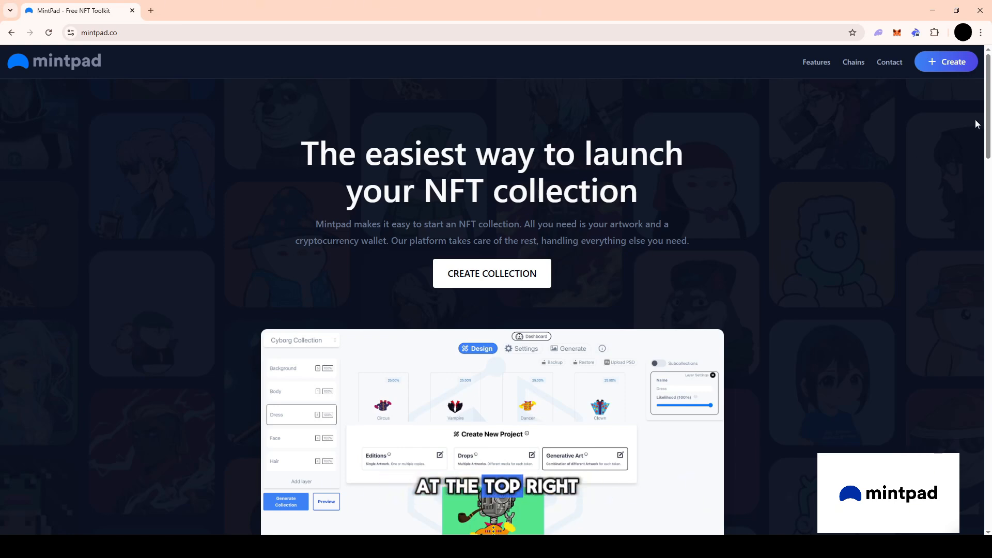
Open the project creation dashboard, connect the MetaMask wallet and sign the account verification message.
{"action": "mouse_move", "coordinate": [948, 75]}
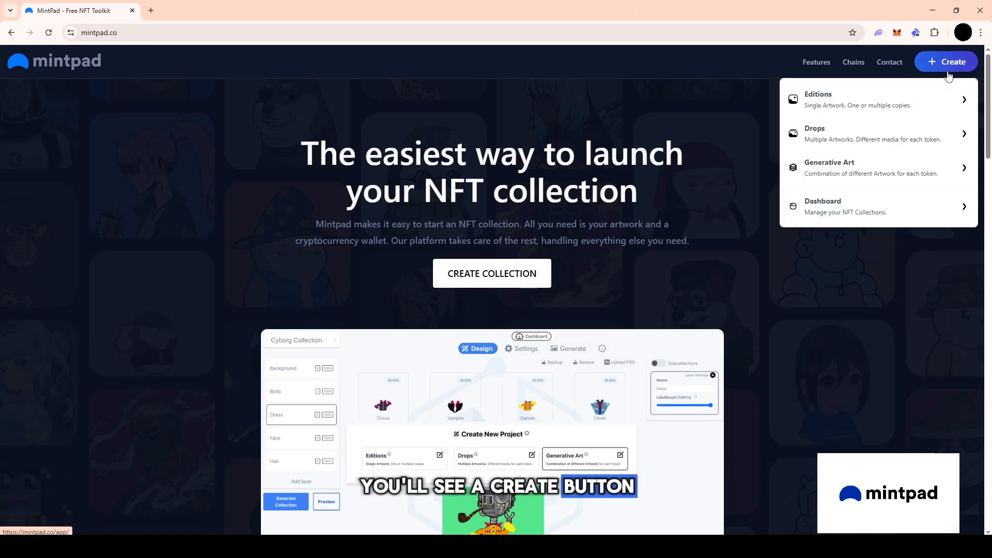
{"action": "left_click", "coordinate": [948, 74]}
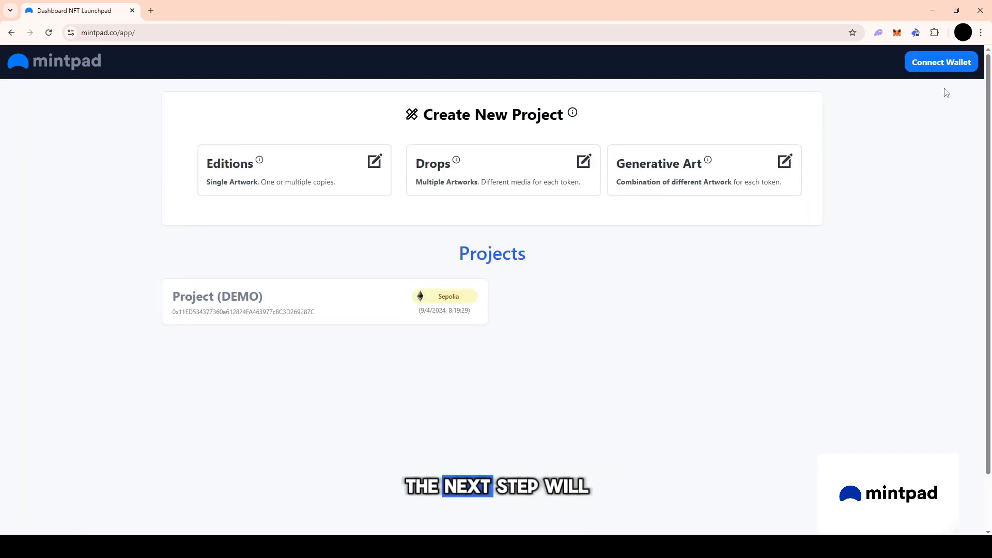
{"action": "left_click", "coordinate": [945, 63]}
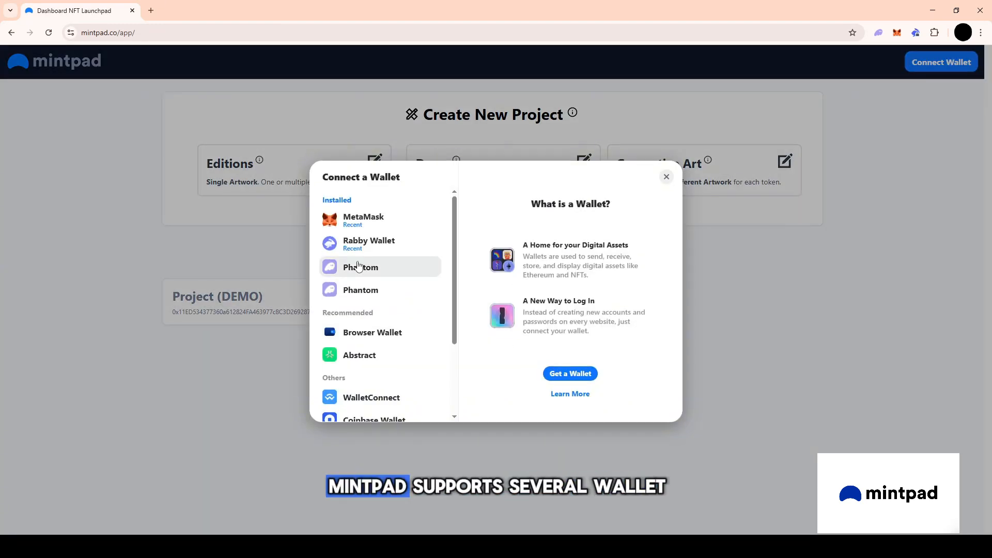
{"action": "scroll", "coordinate": [357, 265], "scroll_direction": "down", "scroll_amount": 2}
{"action": "scroll", "coordinate": [365, 273], "scroll_direction": "up", "scroll_amount": 2}
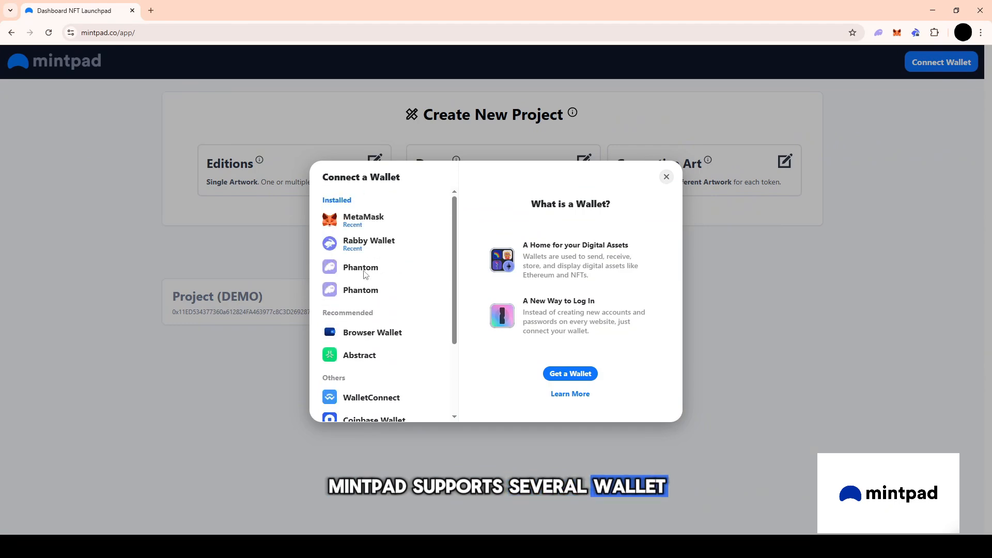
{"action": "left_click", "coordinate": [400, 229]}
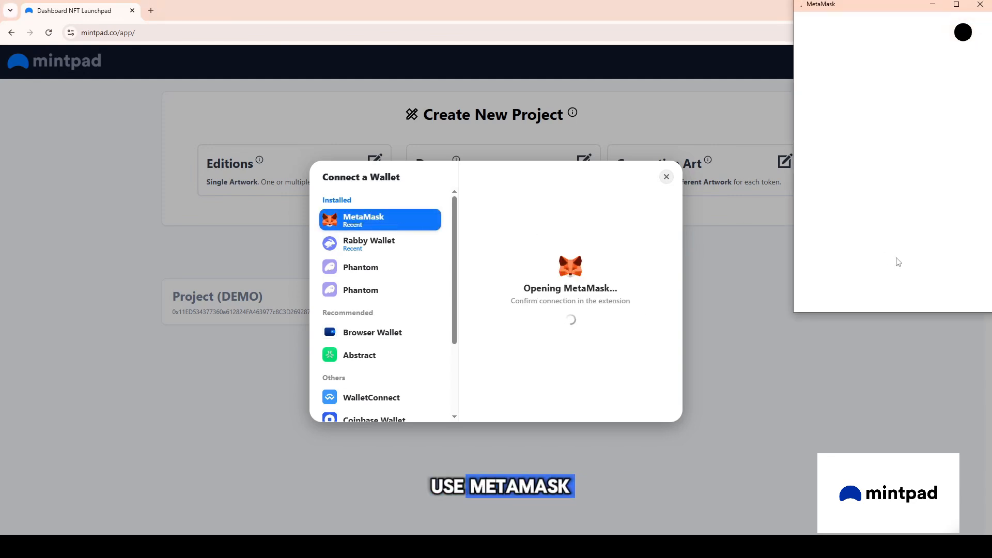
{"action": "left_click", "coordinate": [915, 289]}
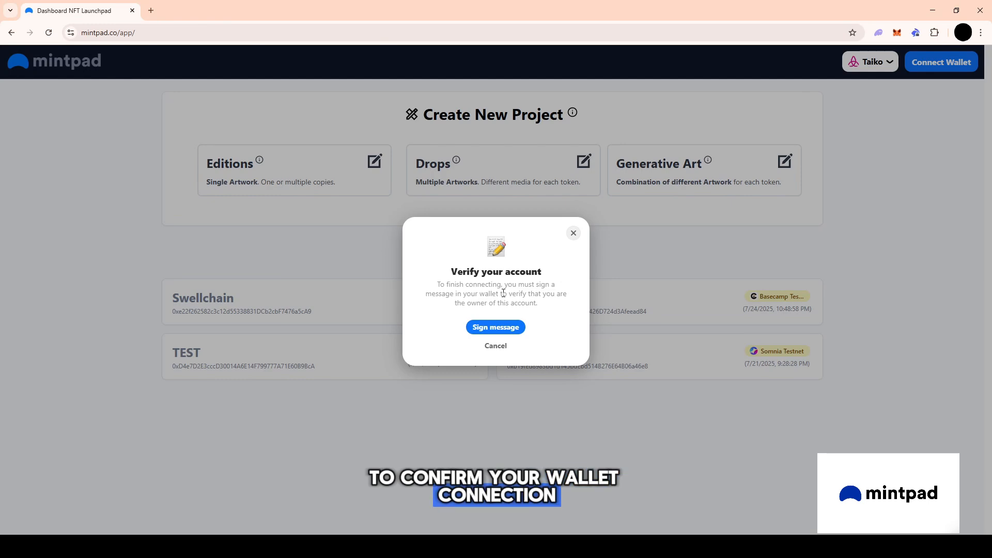
{"action": "left_click", "coordinate": [504, 329]}
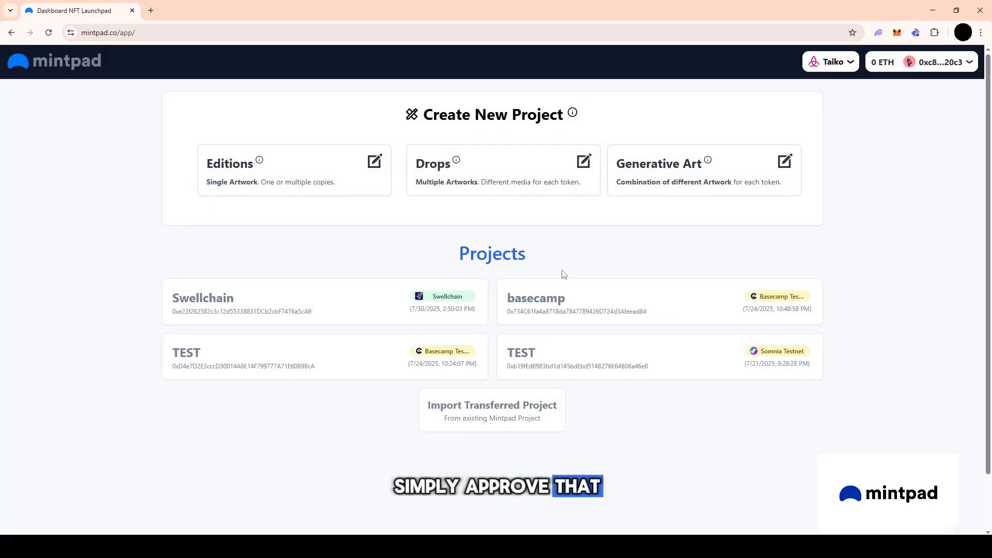
Browse the mainnet networks and select Taiko as the network to use.
{"action": "left_click", "coordinate": [831, 62]}
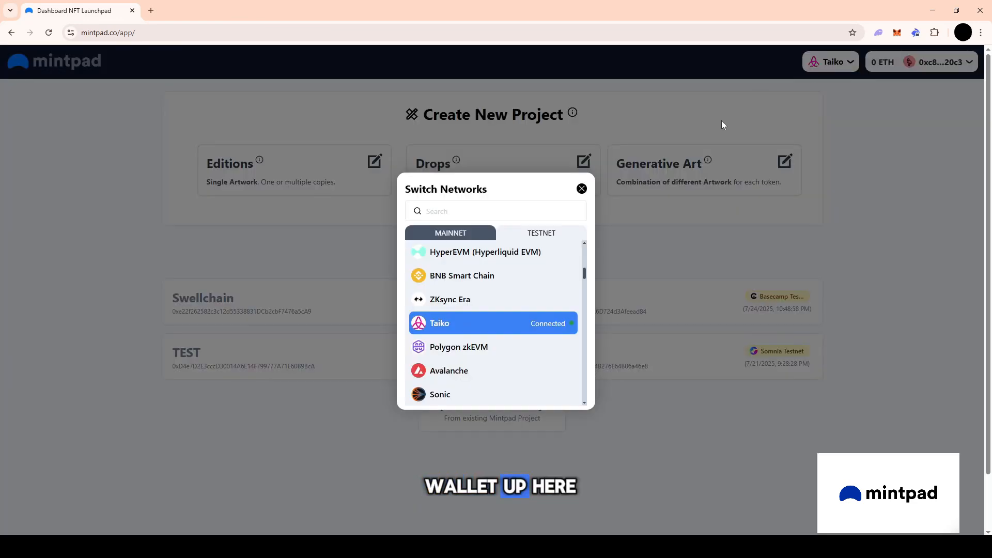
{"action": "scroll", "coordinate": [510, 279], "scroll_direction": "up", "scroll_amount": 5}
{"action": "scroll", "coordinate": [512, 279], "scroll_direction": "down", "scroll_amount": 4}
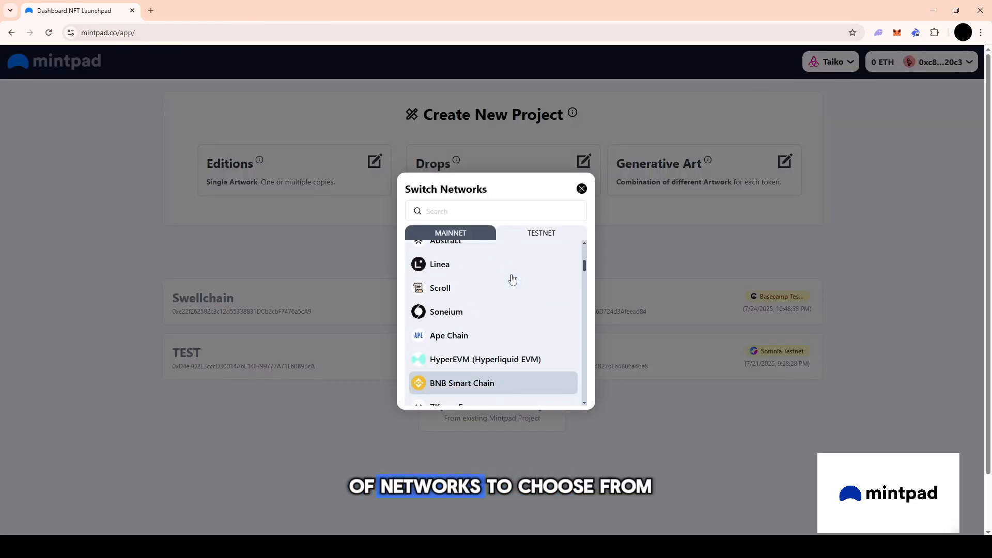
{"action": "scroll", "coordinate": [512, 280], "scroll_direction": "down", "scroll_amount": 3}
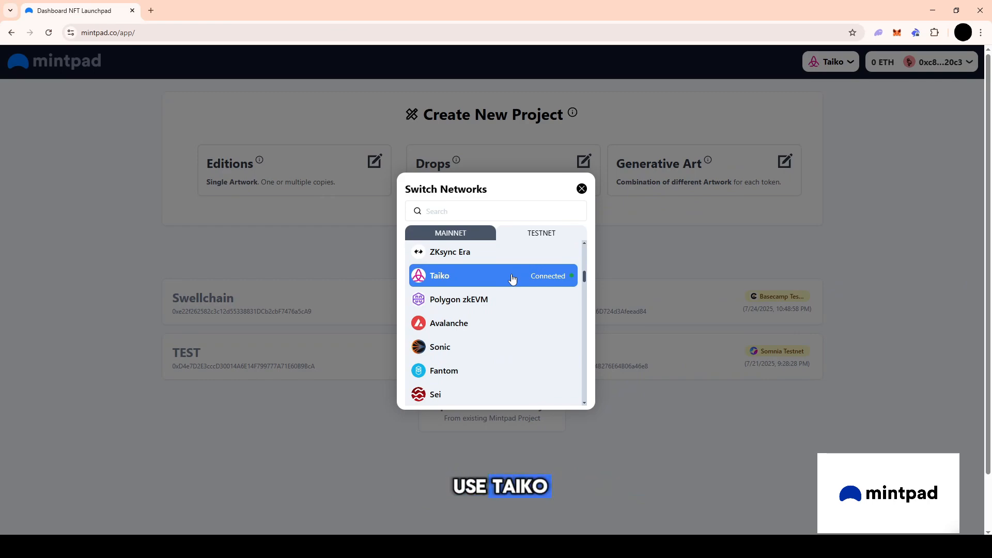
{"action": "left_click", "coordinate": [512, 278]}
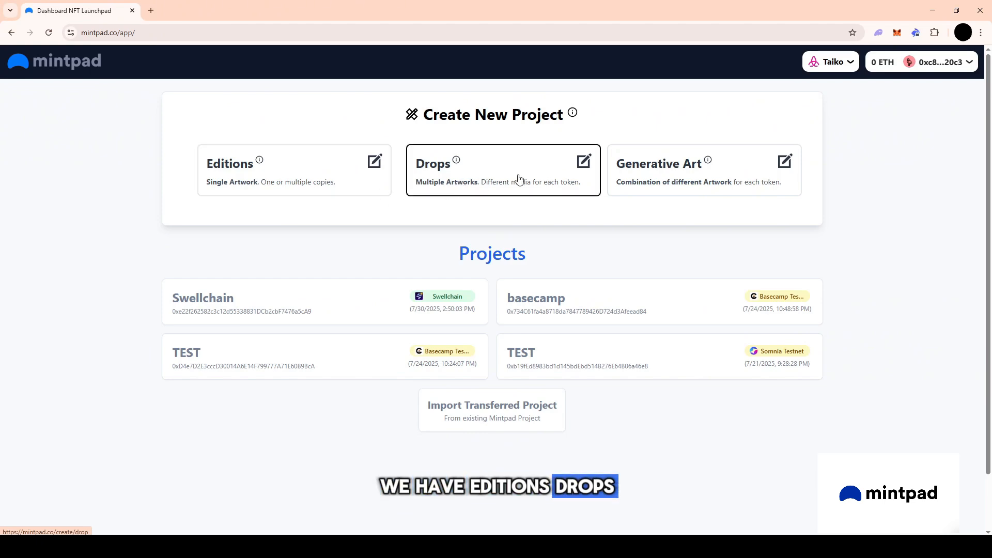
Start an Editions project with the name TAIKO NFT, token symbol TAK and description "TAIKO IS THE BEST".
{"action": "left_click", "coordinate": [306, 171]}
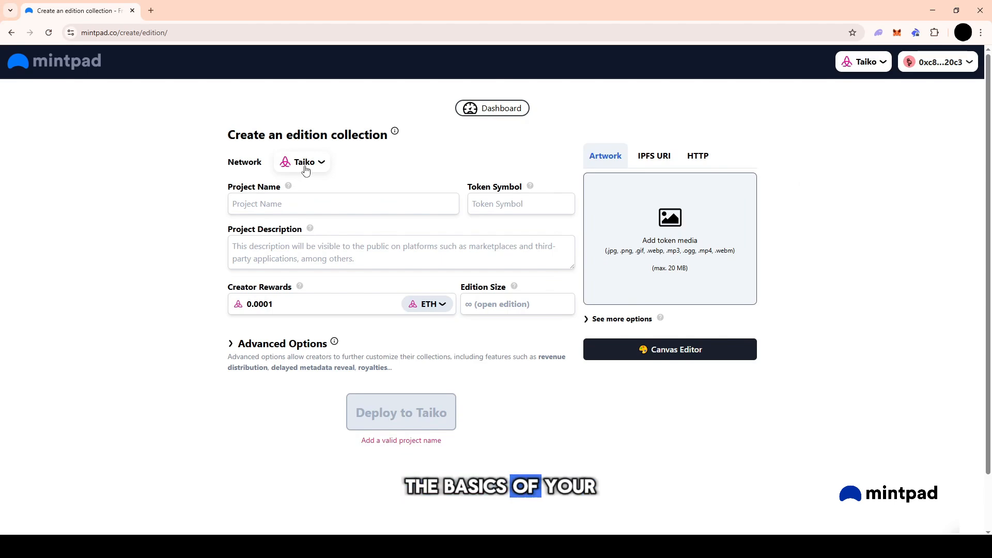
{"action": "left_click", "coordinate": [316, 205]}
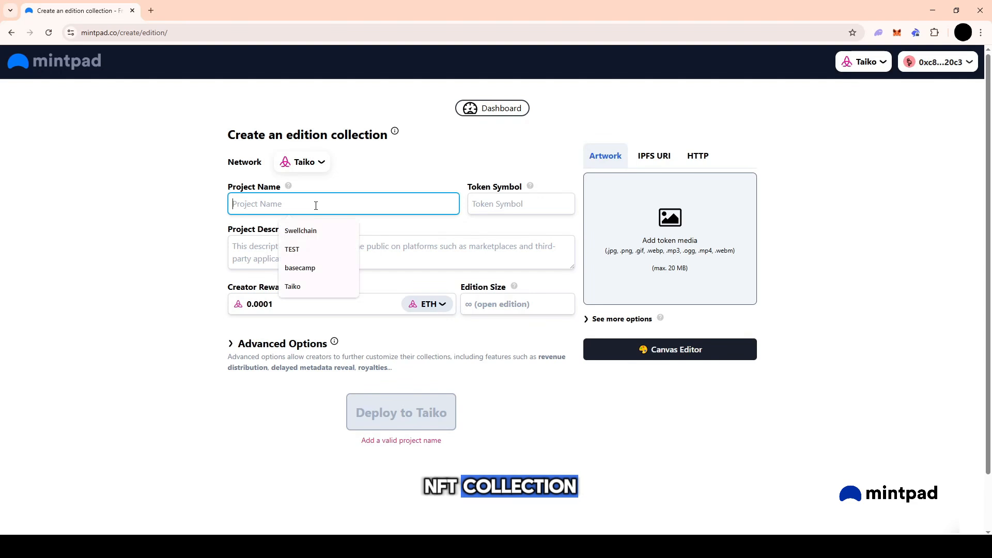
{"action": "type", "text": "TAIKO NFT"}
{"action": "key", "text": "Tab"}
{"action": "type", "text": "TAI"}
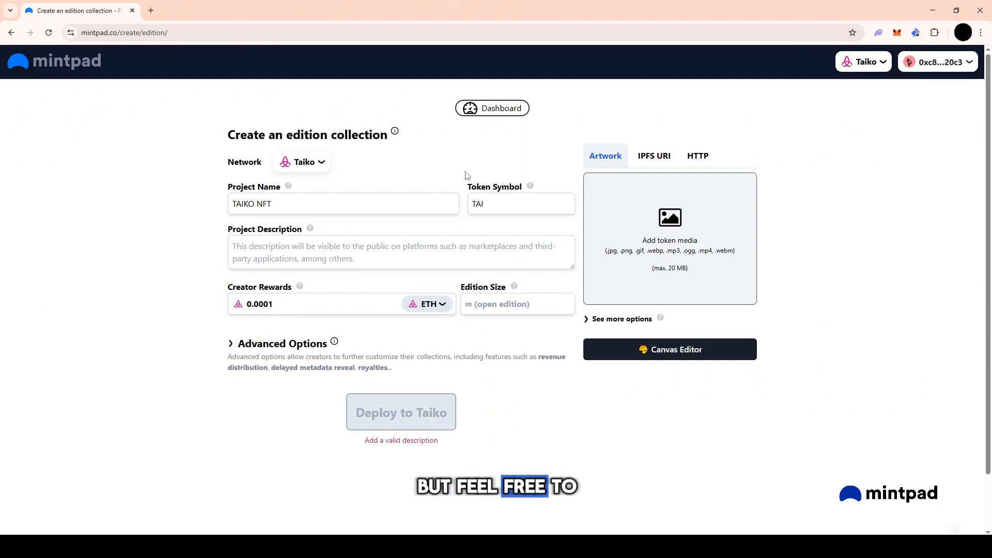
{"action": "key", "text": "BackSpace"}
{"action": "type", "text": "K"}
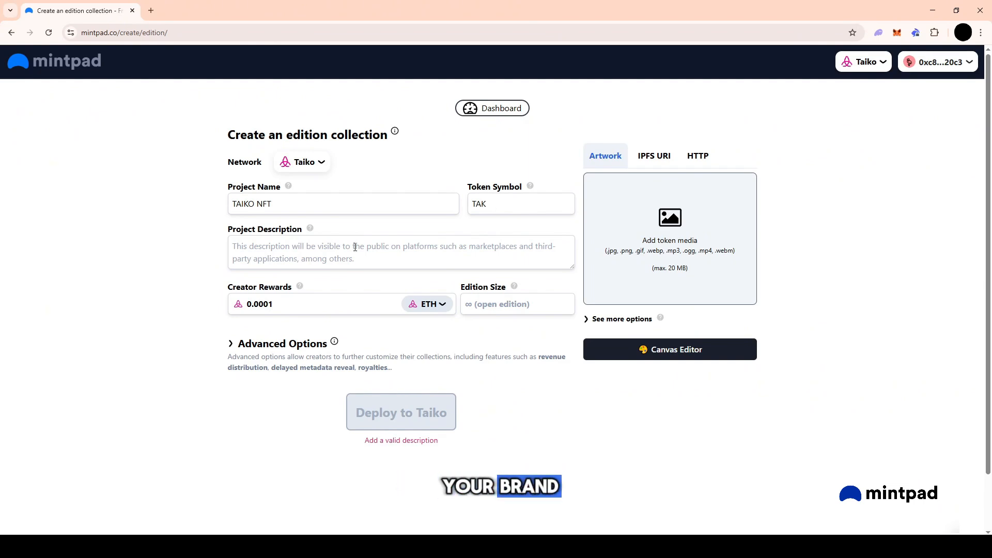
{"action": "left_click", "coordinate": [354, 247]}
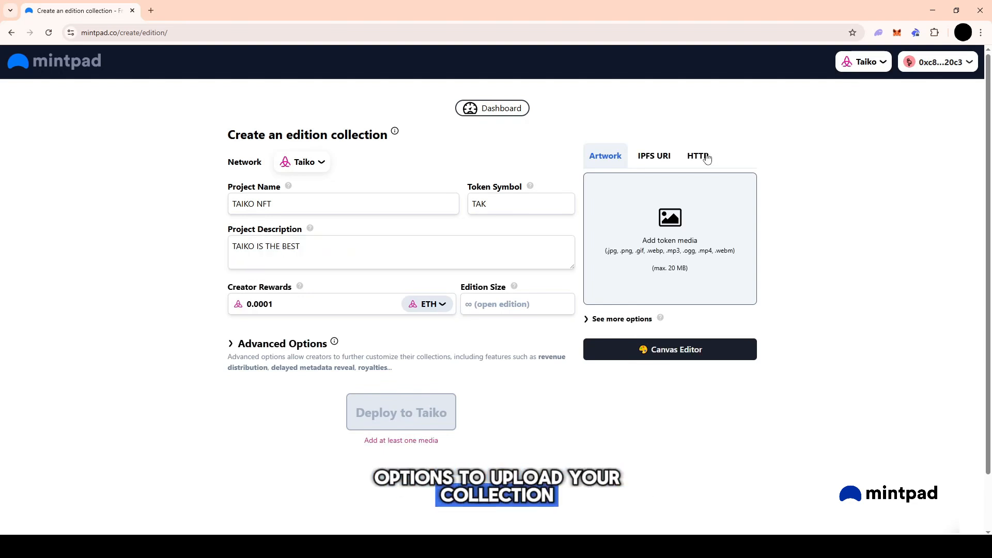
View the HTTP and IPFS URI media options and upload the purple character image as the token artwork.
{"action": "left_click", "coordinate": [706, 157]}
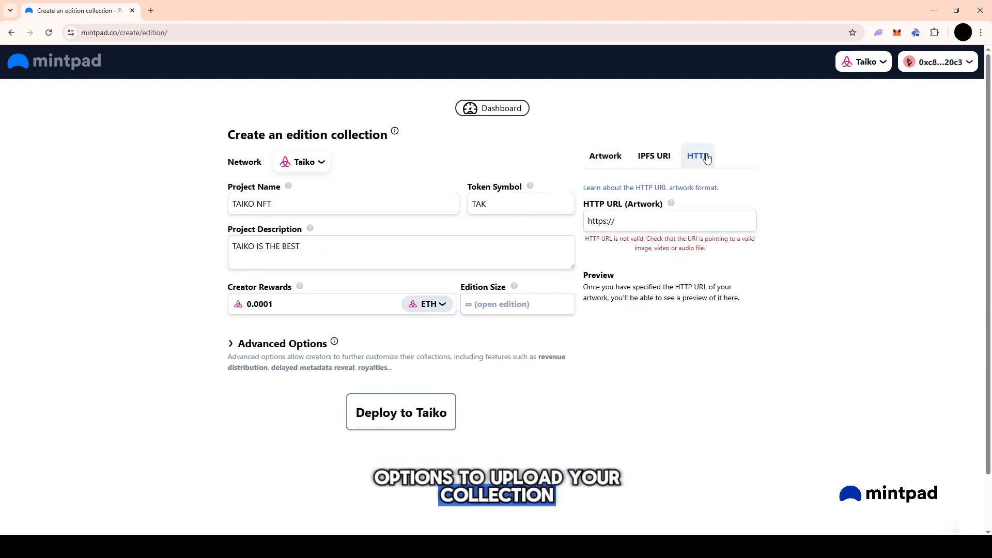
{"action": "left_click", "coordinate": [655, 159]}
{"action": "left_click", "coordinate": [610, 159]}
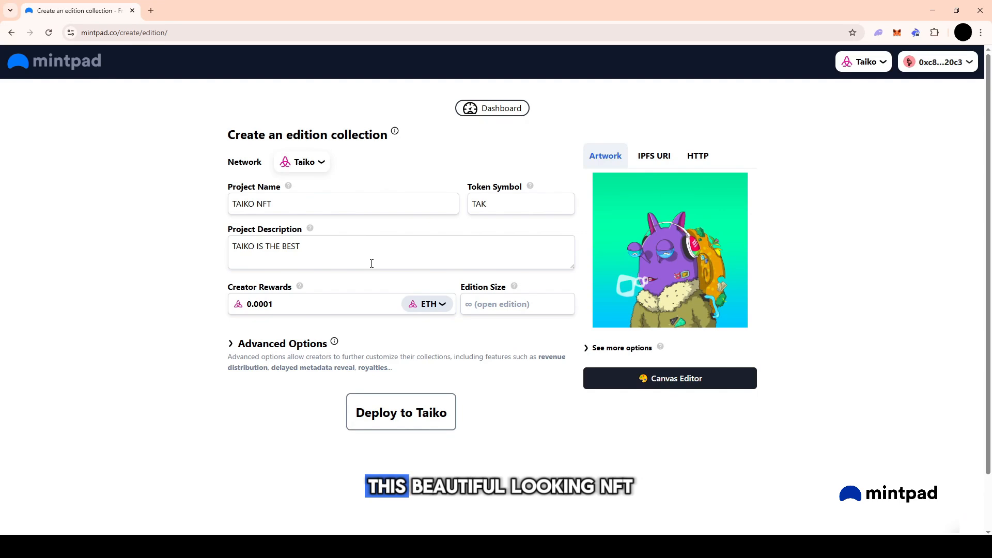
Set the edition size to 1000 and the mint fee to 0.1 ETH.
{"action": "left_click", "coordinate": [481, 303]}
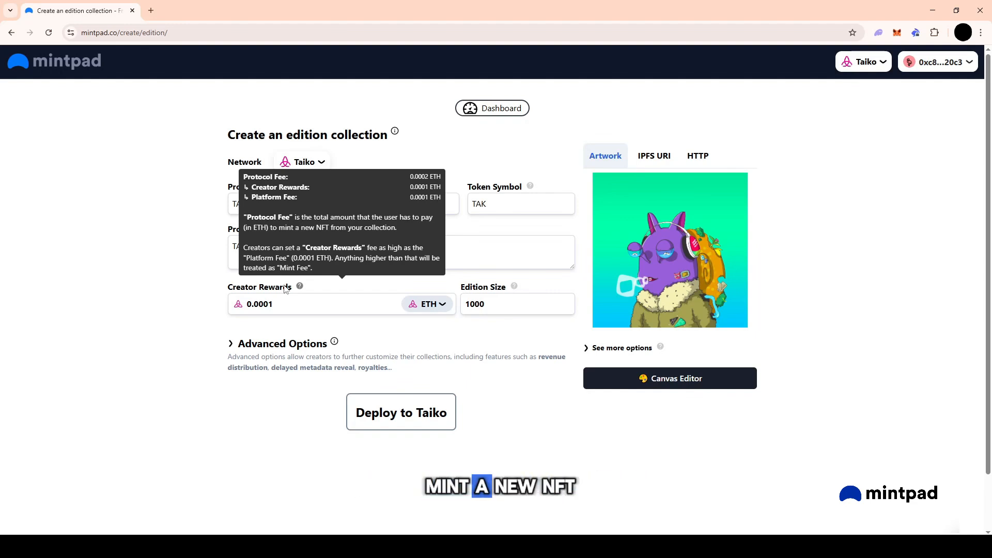
{"action": "double_click", "coordinate": [286, 309]}
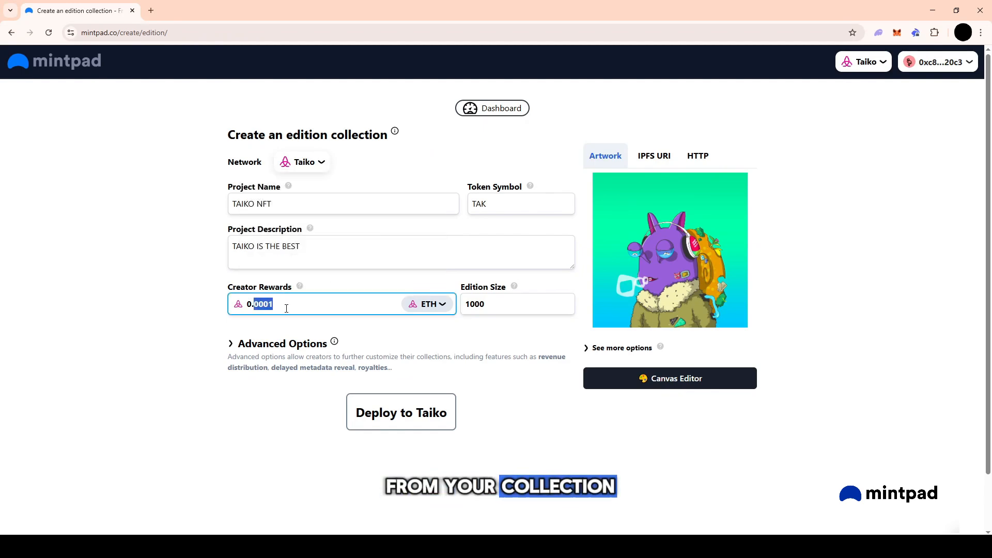
{"action": "type", "text": "1"}
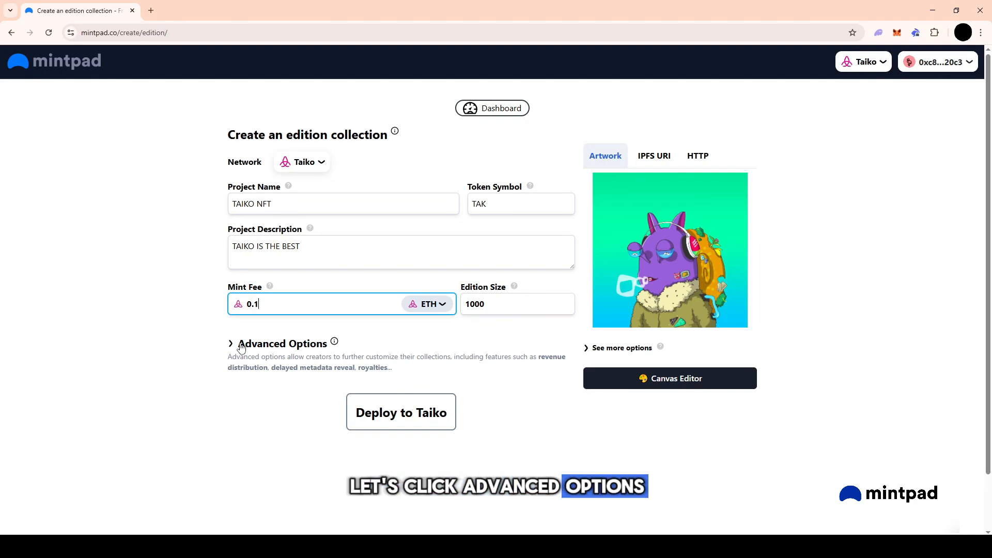
Expand the advanced options, keep the initial phase as Public (Open) and set the reserve tokens to 10.
{"action": "left_click", "coordinate": [241, 347]}
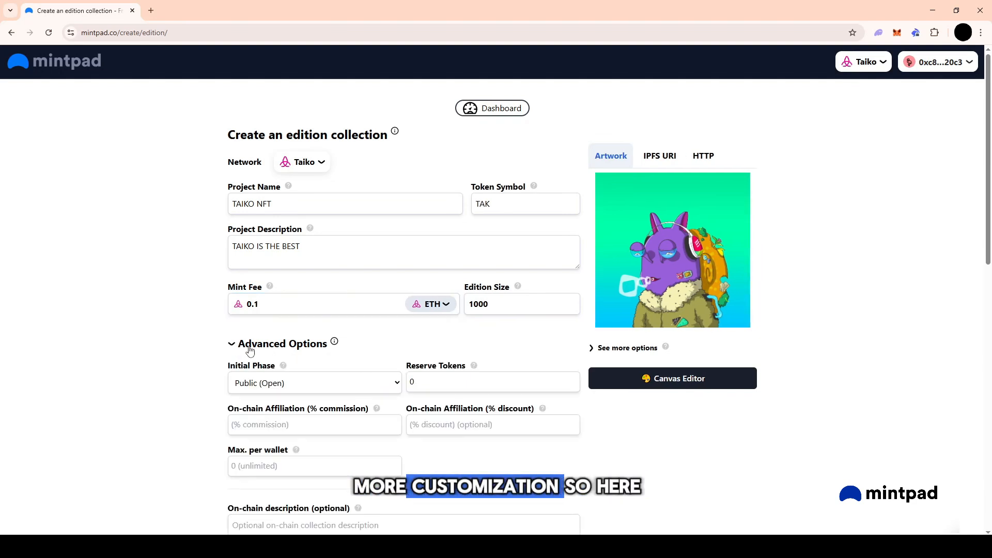
{"action": "scroll", "coordinate": [241, 347], "scroll_direction": "down", "scroll_amount": 2}
{"action": "mouse_move", "coordinate": [288, 267]}
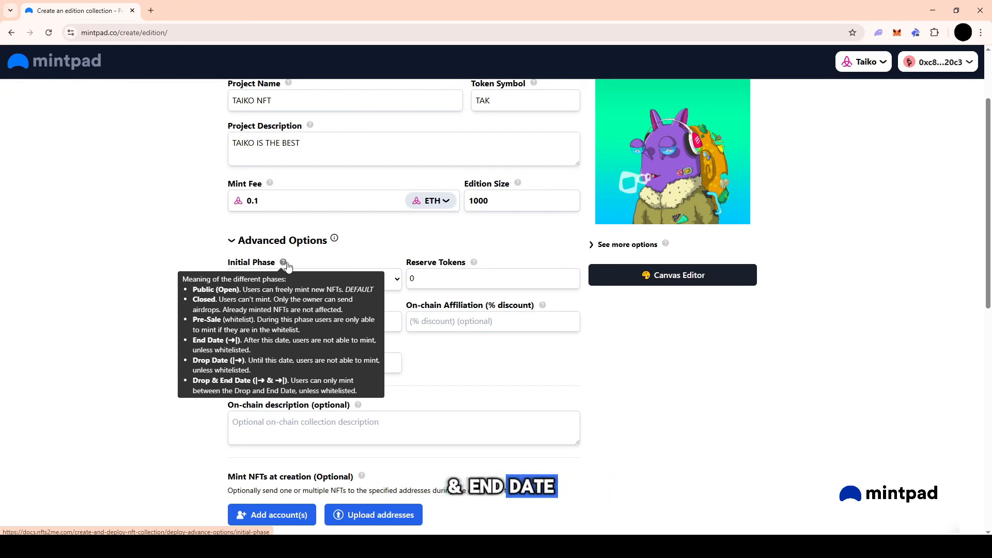
{"action": "left_click", "coordinate": [414, 278]}
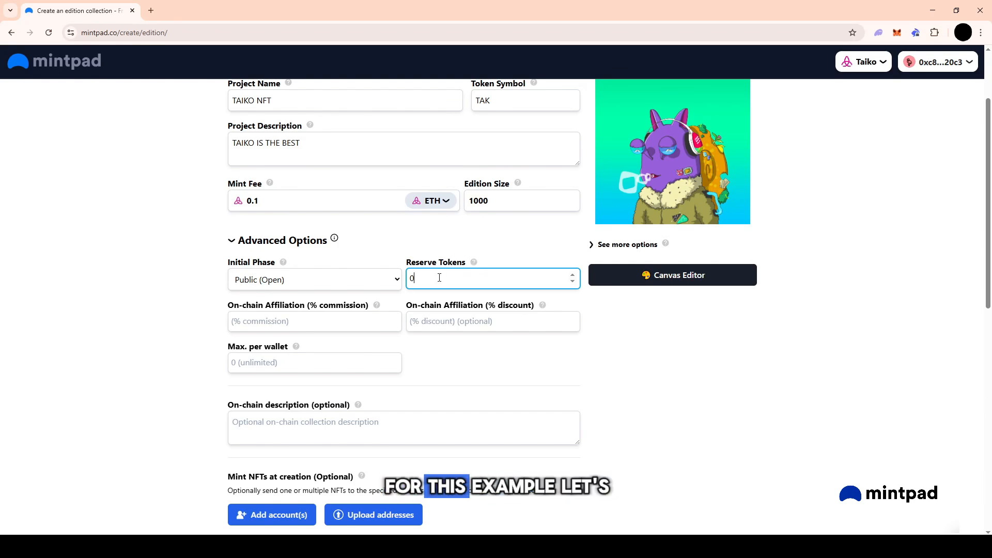
{"action": "key", "text": "BackSpace"}
{"action": "type", "text": "10"}
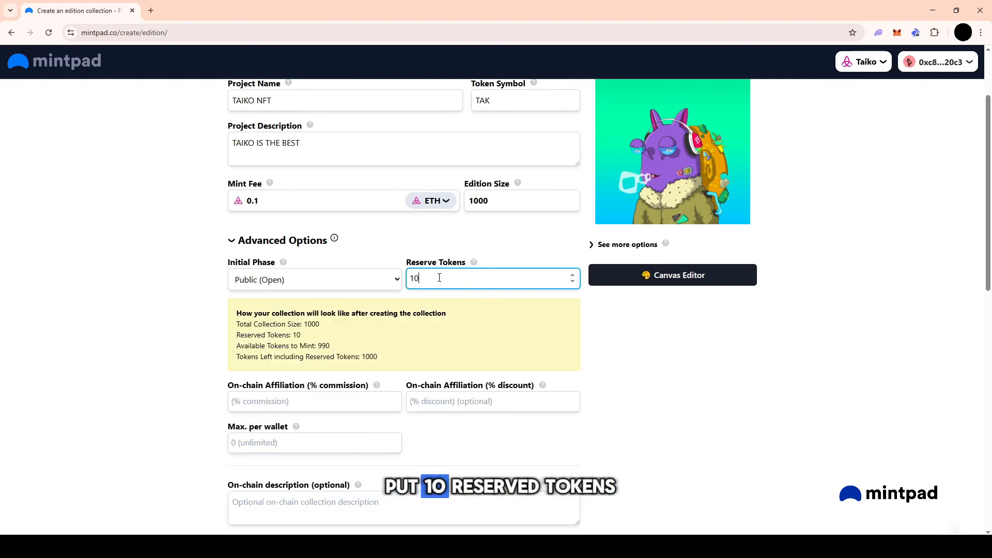
Try a maximum of 3 tokens per wallet and clear the limit again.
{"action": "scroll", "coordinate": [439, 277], "scroll_direction": "down", "scroll_amount": 3}
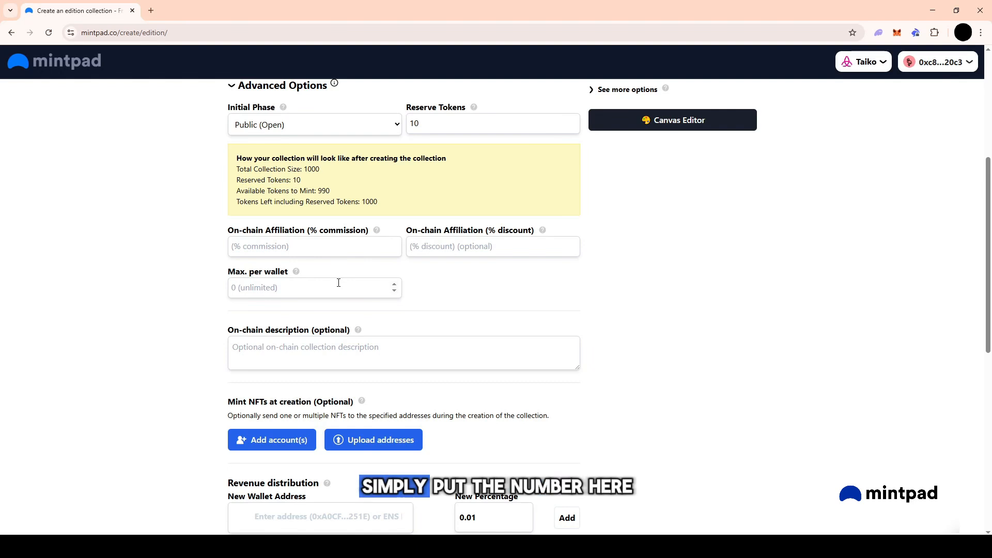
{"action": "left_click", "coordinate": [339, 282]}
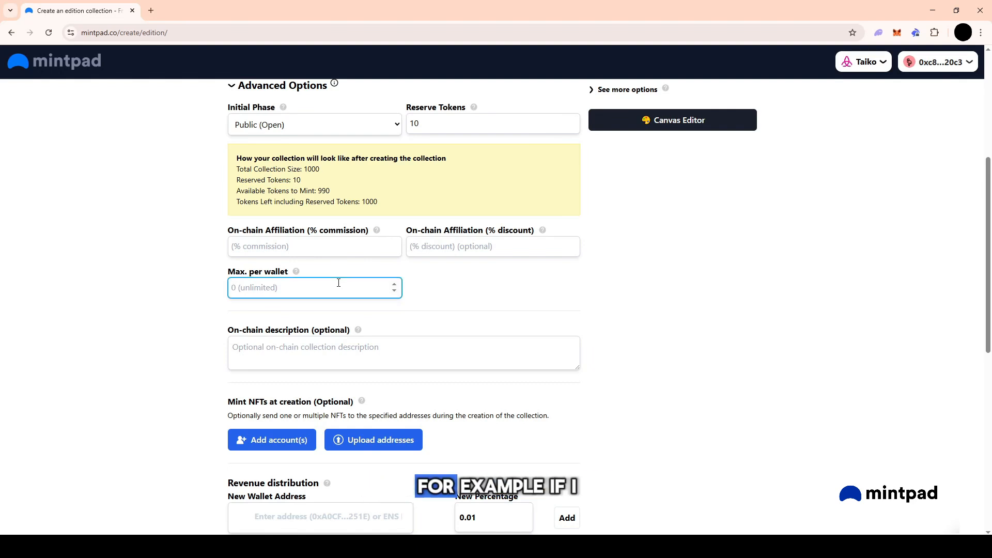
{"action": "type", "text": "3"}
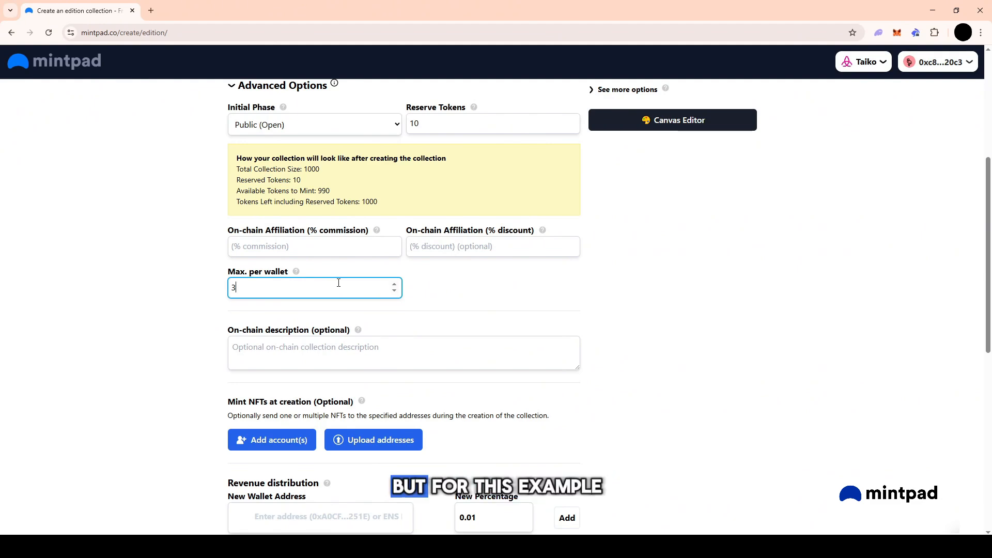
{"action": "key", "text": "BackSpace"}
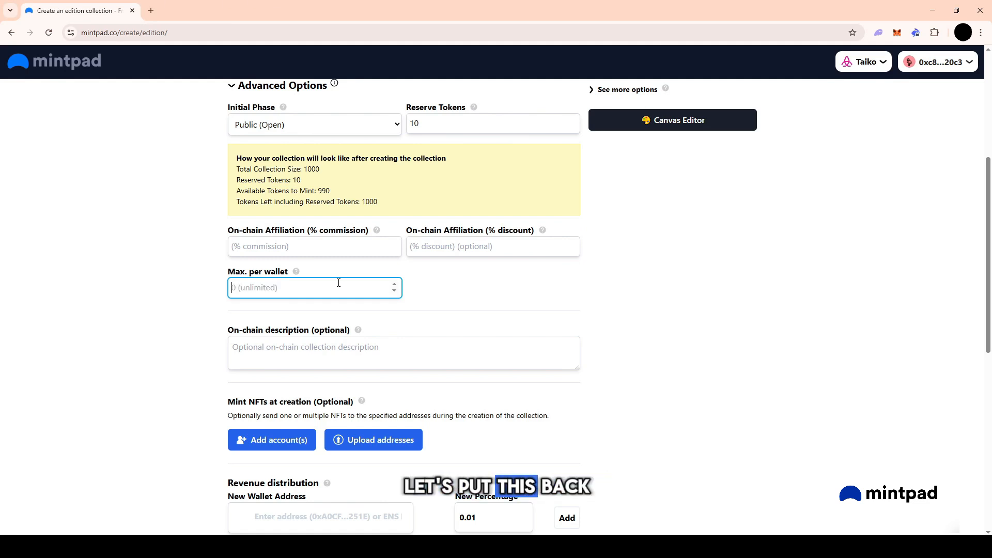
Review the remaining advanced options, trying the Soulbound collection type and switching it back to Regular.
{"action": "scroll", "coordinate": [338, 282], "scroll_direction": "down", "scroll_amount": 3}
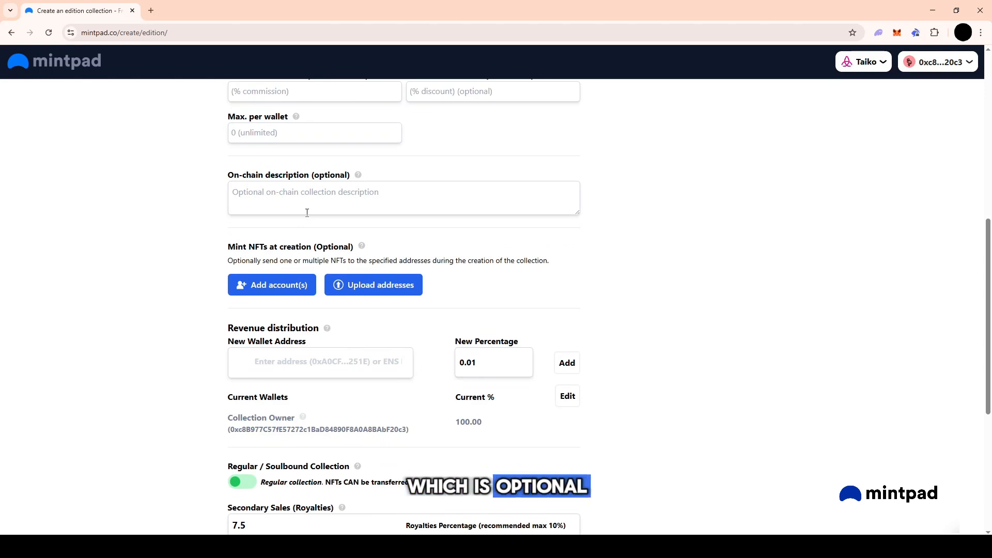
{"action": "scroll", "coordinate": [307, 212], "scroll_direction": "down", "scroll_amount": 1}
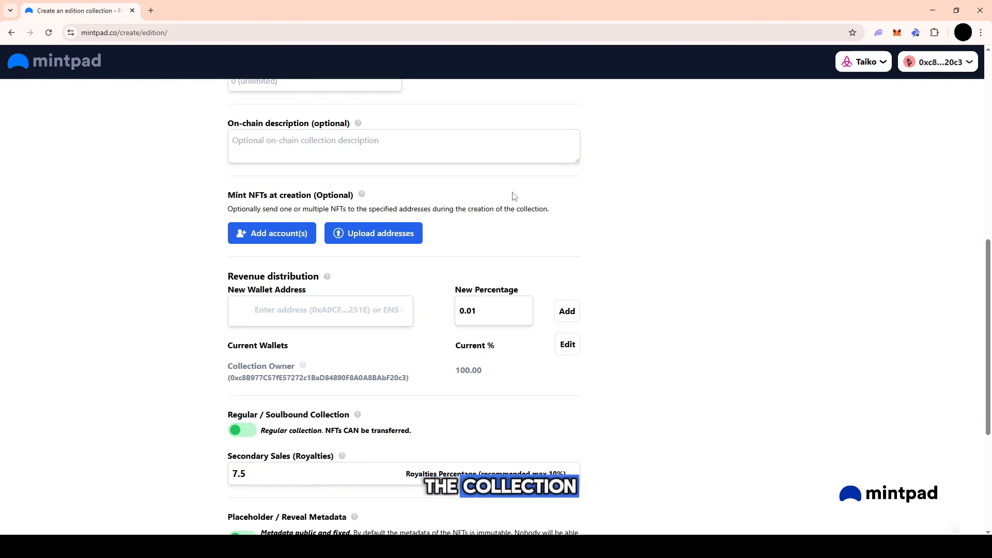
{"action": "scroll", "coordinate": [327, 228], "scroll_direction": "down", "scroll_amount": 1}
{"action": "mouse_move", "coordinate": [326, 228]}
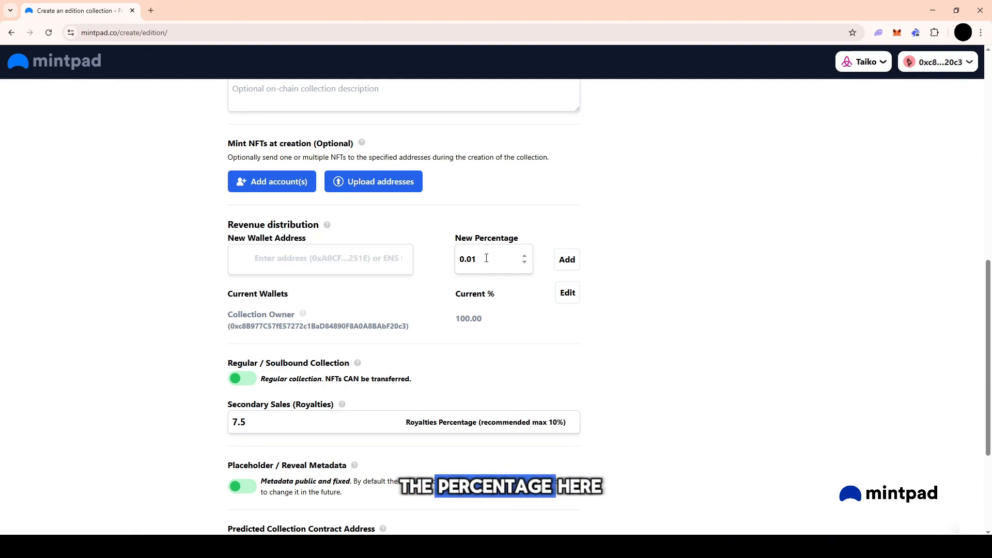
{"action": "scroll", "coordinate": [410, 155], "scroll_direction": "down", "scroll_amount": 2}
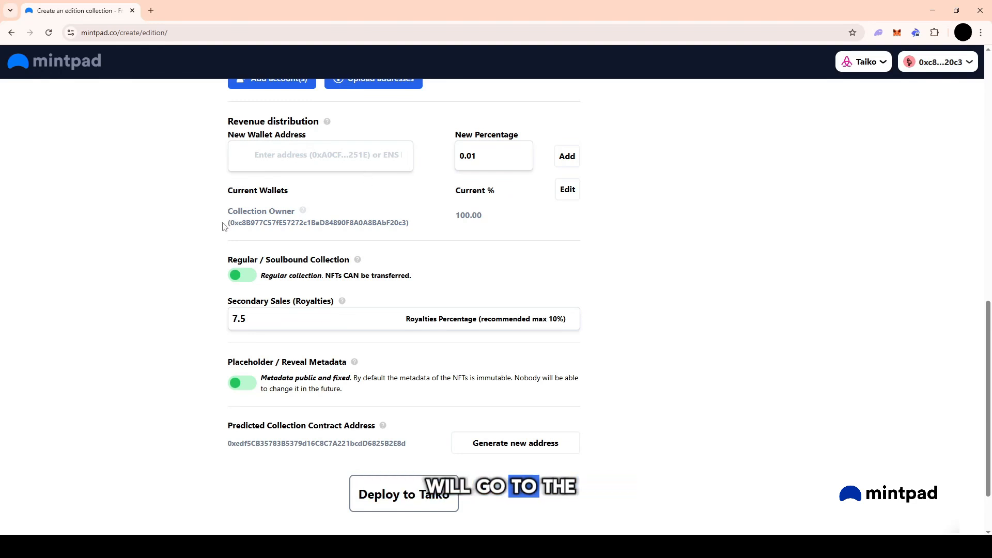
{"action": "scroll", "coordinate": [255, 218], "scroll_direction": "down", "scroll_amount": 1}
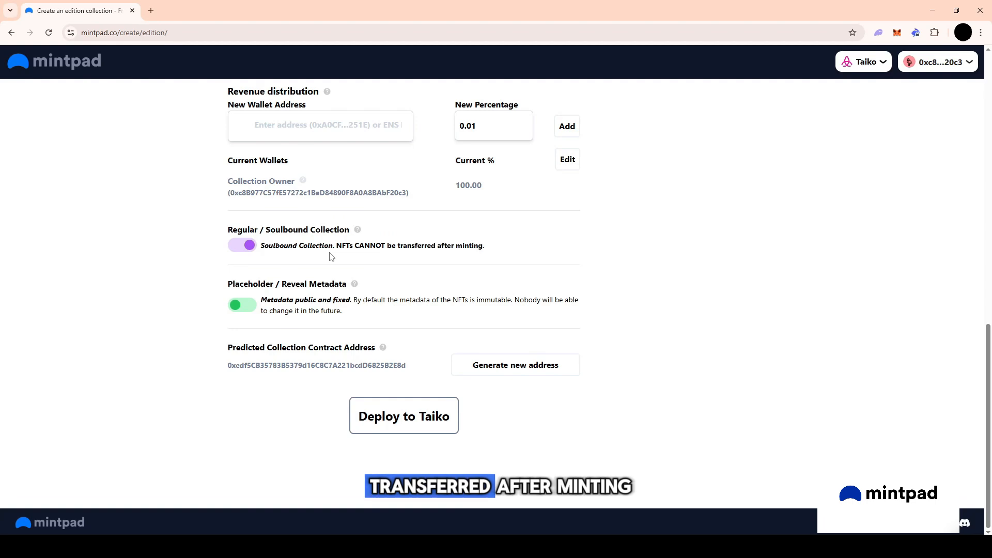
{"action": "left_click", "coordinate": [244, 246]}
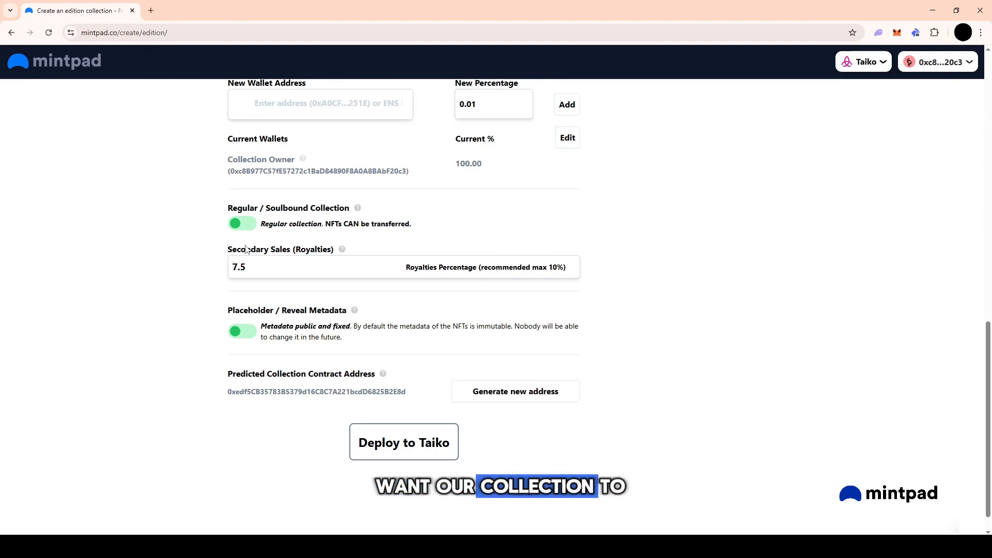
Set the secondary sales royalties to 5 percent.
{"action": "left_click", "coordinate": [279, 260]}
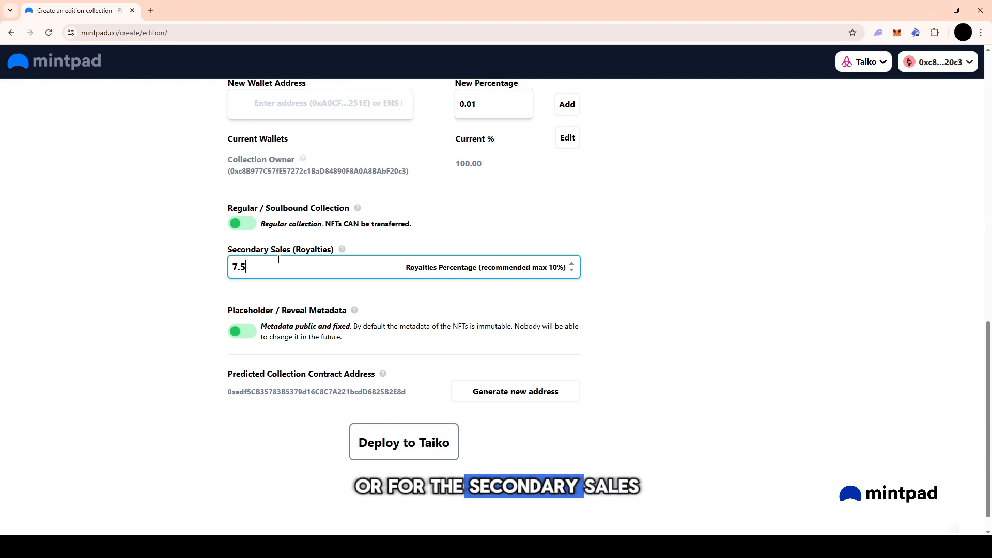
{"action": "key", "text": "BackSpace"}
{"action": "key", "text": "BackSpace"}
{"action": "key", "text": "BackSpace"}
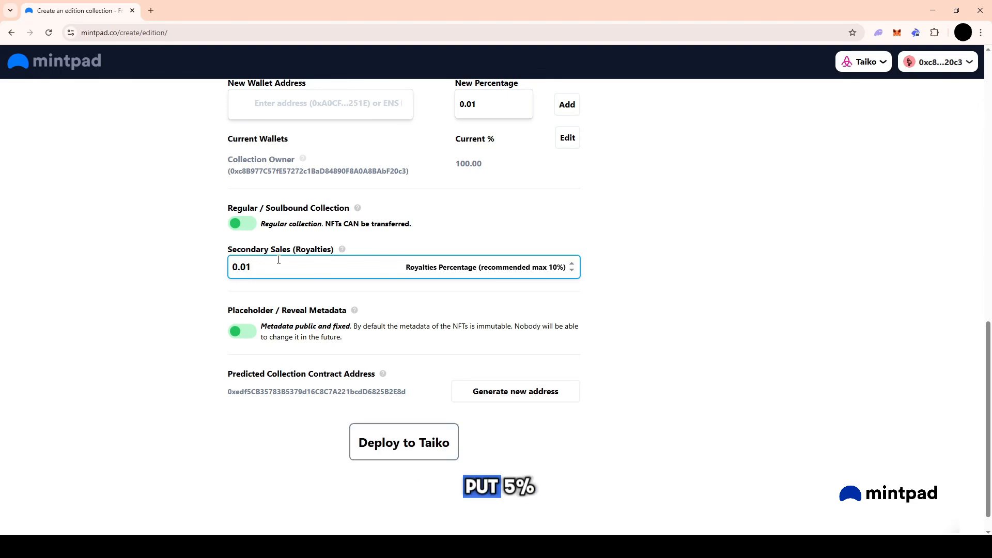
{"action": "double_click", "coordinate": [279, 260]}
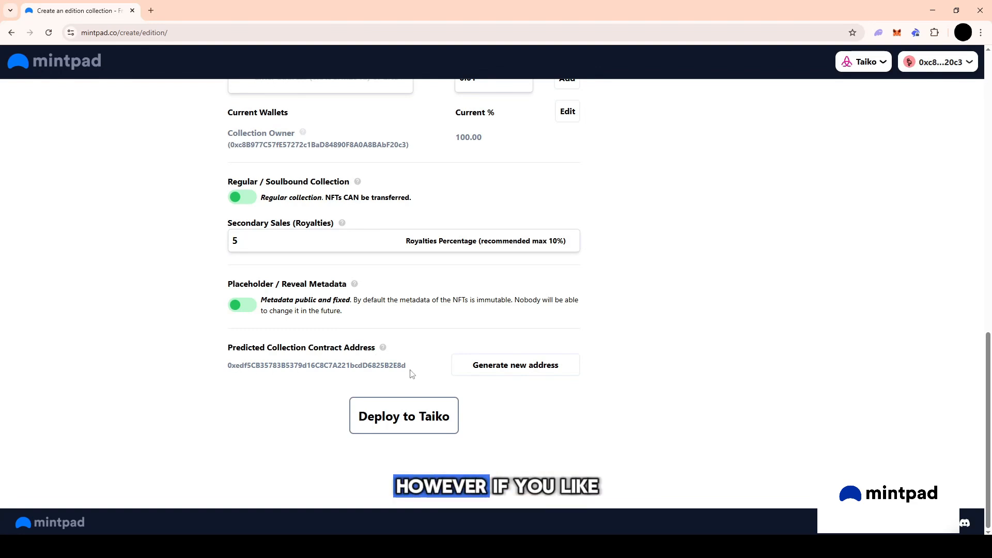
Generate a new predicted contract address and deploy the collection to Taiko, approving the transaction in MetaMask.
{"action": "left_click", "coordinate": [503, 370]}
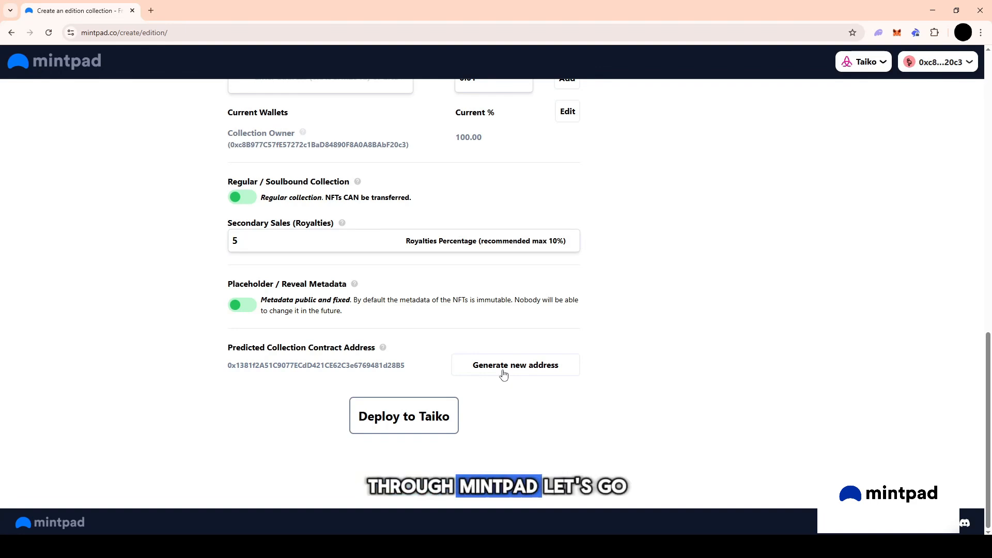
{"action": "left_click", "coordinate": [423, 421]}
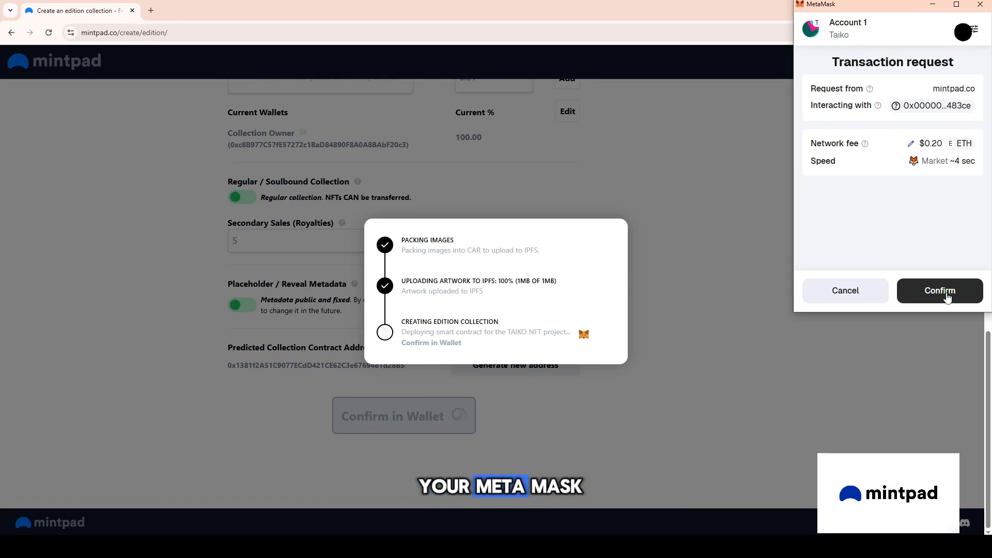
{"action": "left_click", "coordinate": [948, 293]}
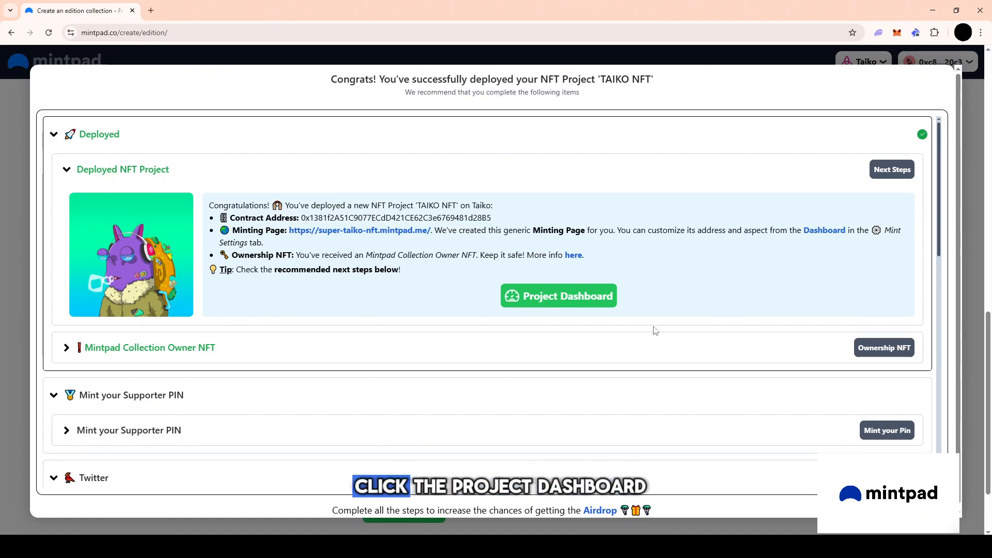
Open the deployed project's dashboard and look through its minting page, mint settings, earnings, airdrops, whitelists, tasks and ownership sections.
{"action": "left_click", "coordinate": [600, 305]}
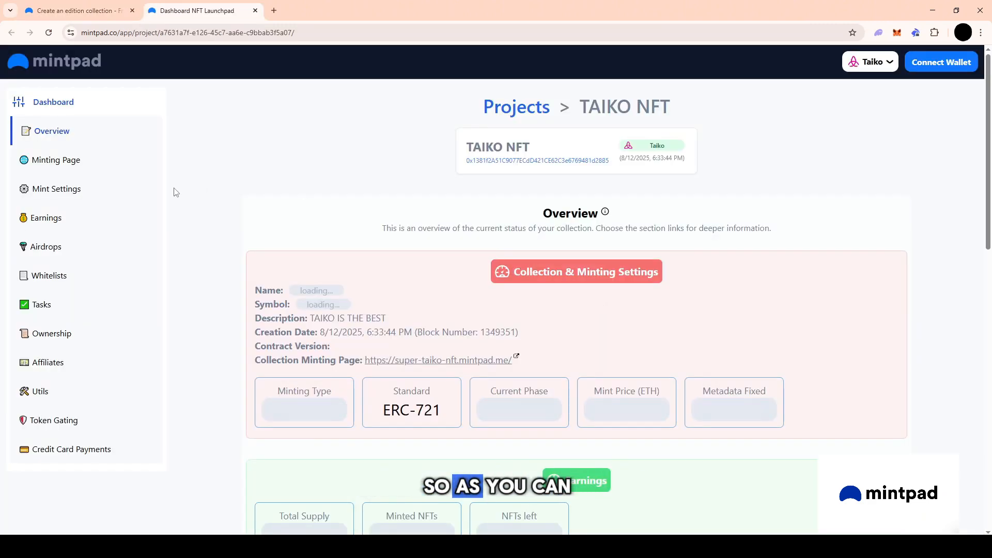
{"action": "left_click", "coordinate": [67, 162]}
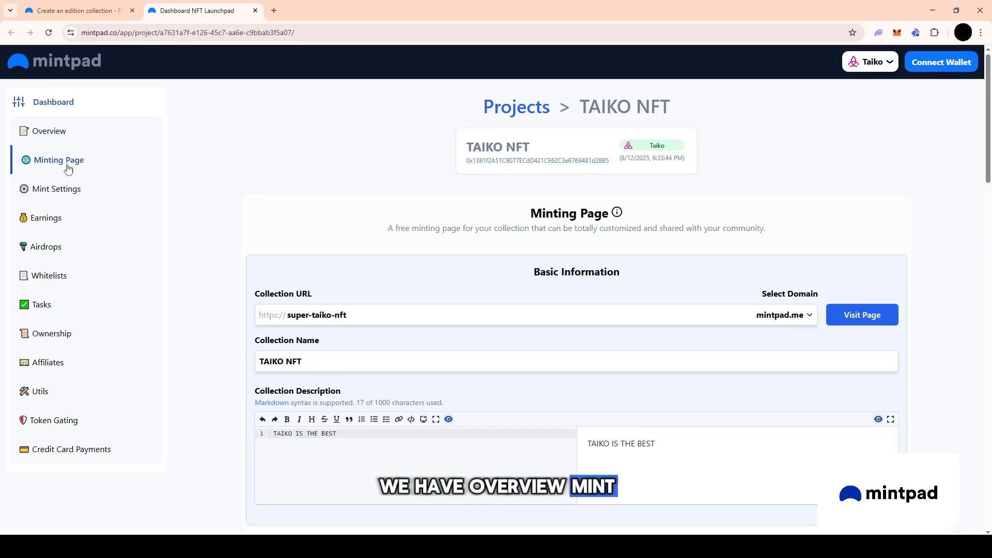
{"action": "left_click", "coordinate": [65, 194]}
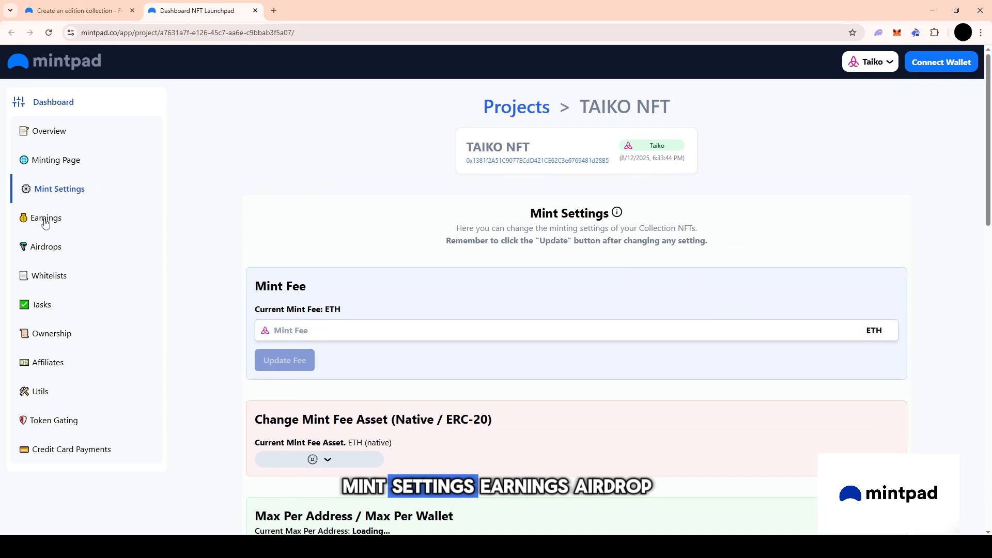
{"action": "left_click", "coordinate": [44, 220]}
{"action": "left_click", "coordinate": [42, 254]}
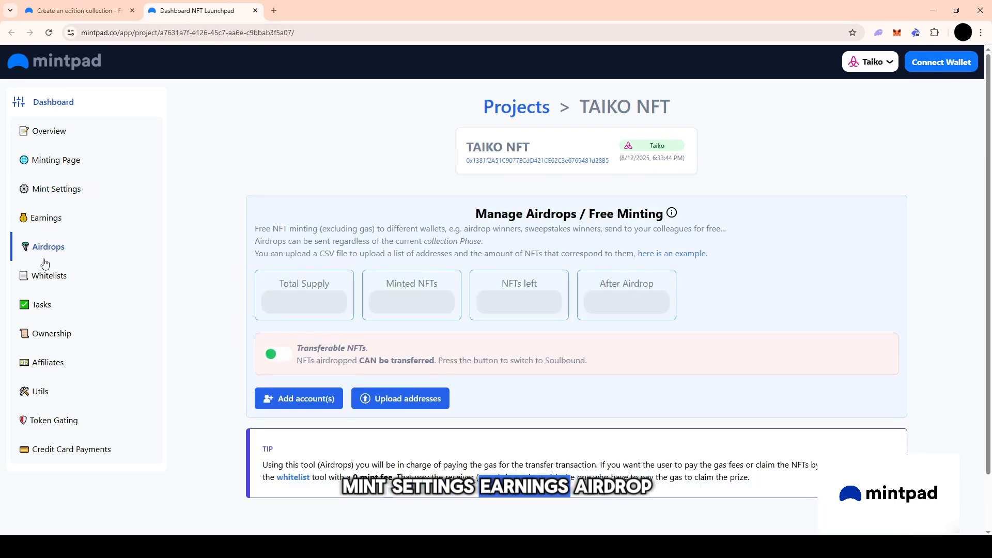
{"action": "left_click", "coordinate": [47, 276]}
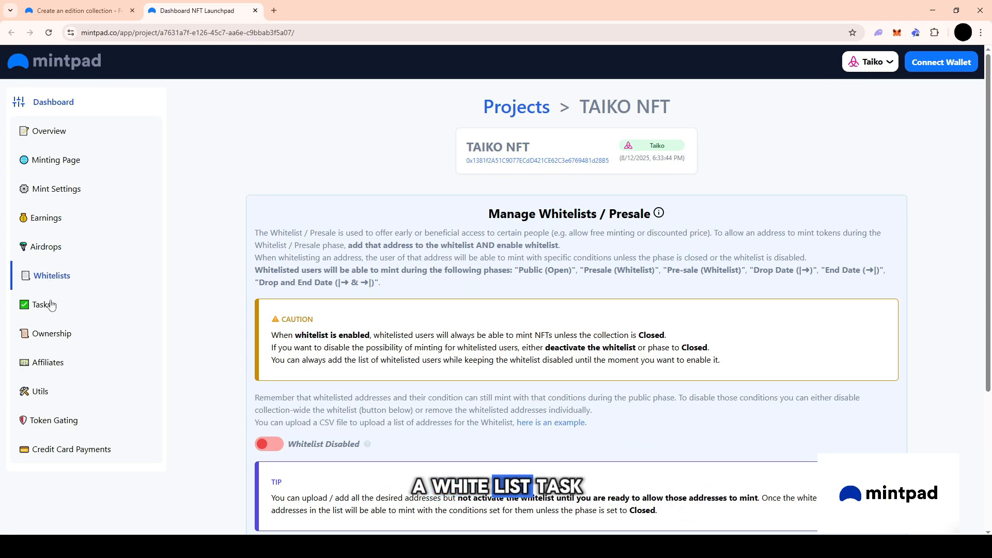
{"action": "left_click", "coordinate": [52, 305]}
{"action": "left_click", "coordinate": [53, 334]}
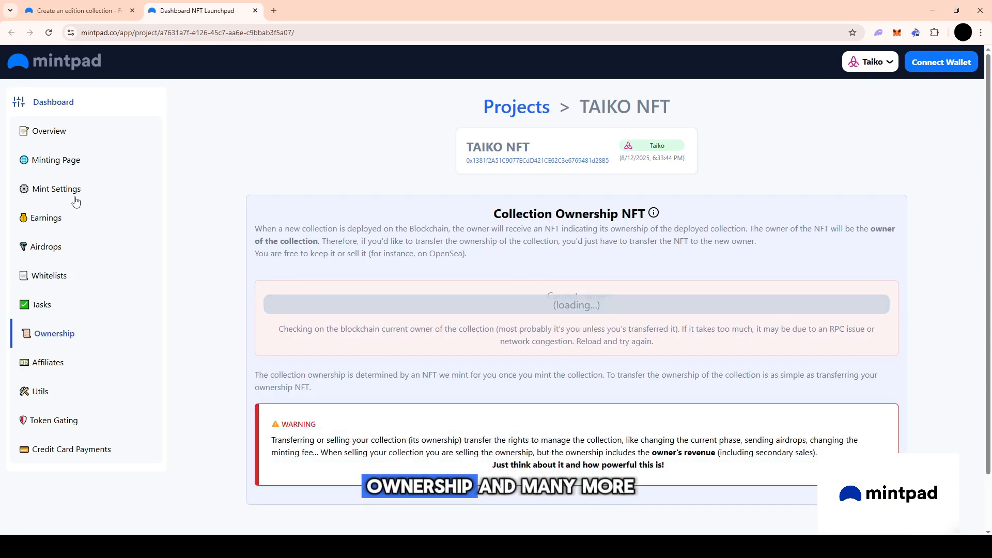
Review the minting page's basic information, banners and logos, and visit the collection's public minting page.
{"action": "left_click", "coordinate": [71, 166]}
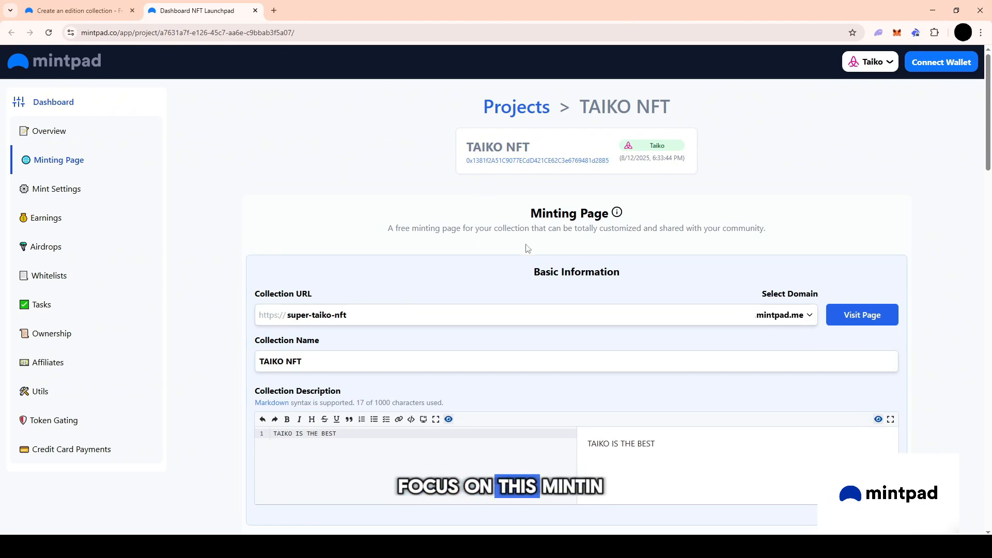
{"action": "scroll", "coordinate": [527, 248], "scroll_direction": "down", "scroll_amount": 7}
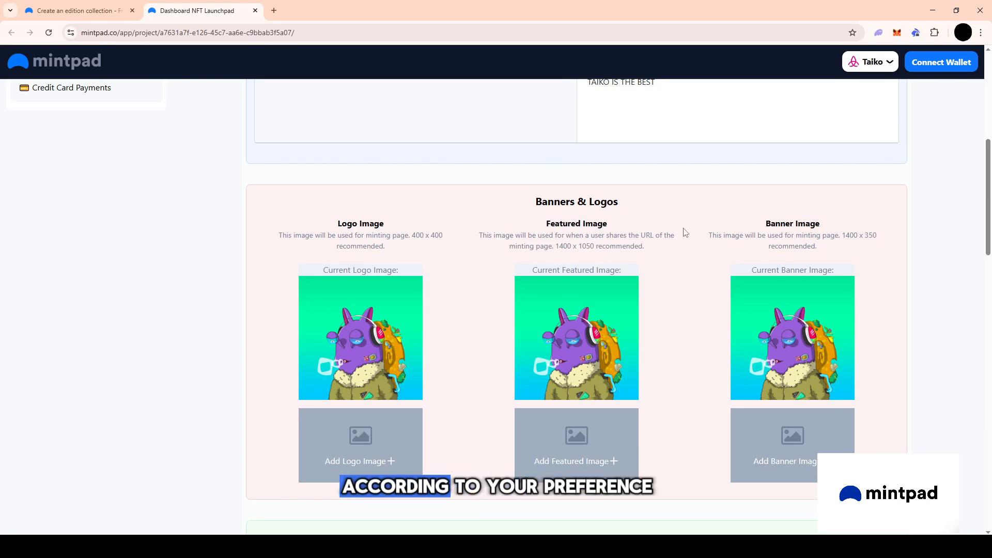
{"action": "scroll", "coordinate": [684, 231], "scroll_direction": "up", "scroll_amount": 7}
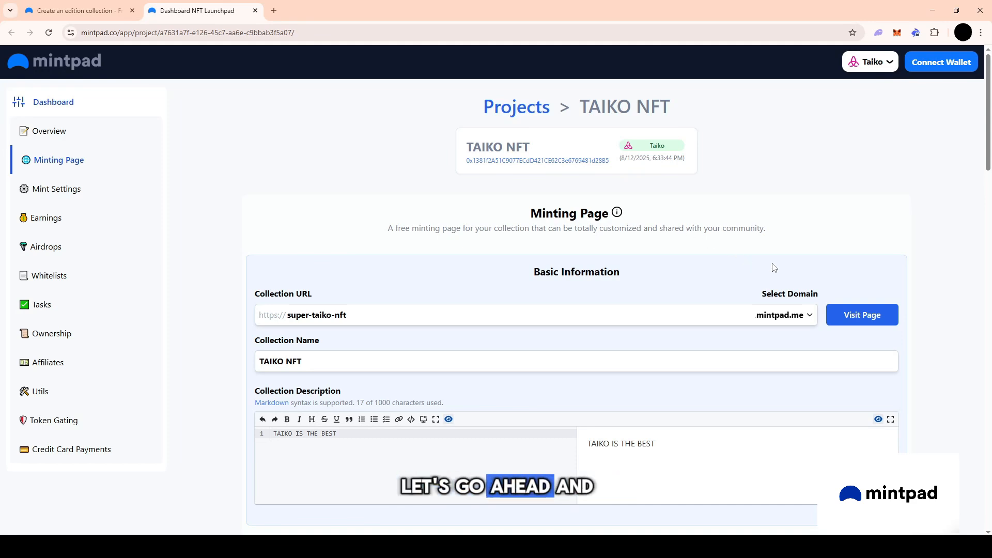
{"action": "left_click", "coordinate": [871, 316]}
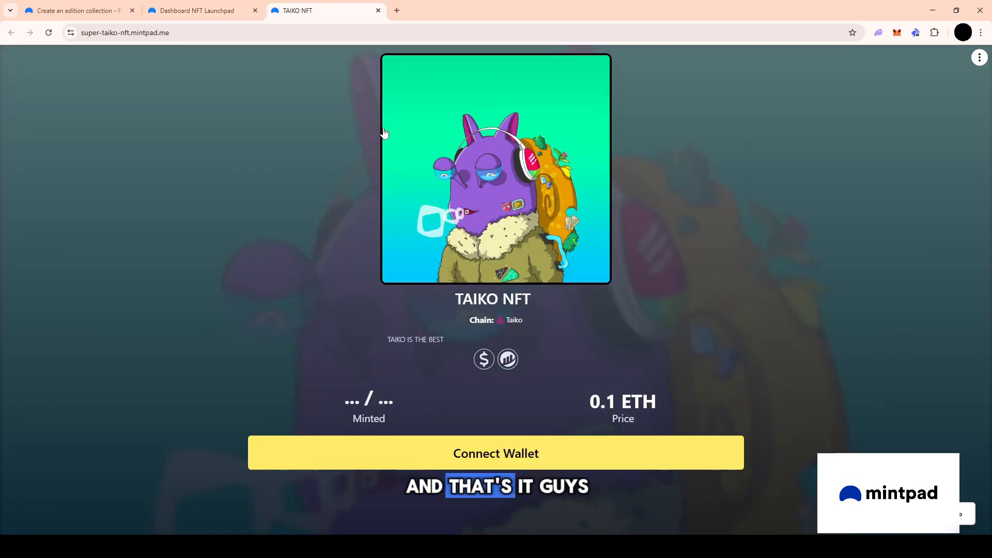